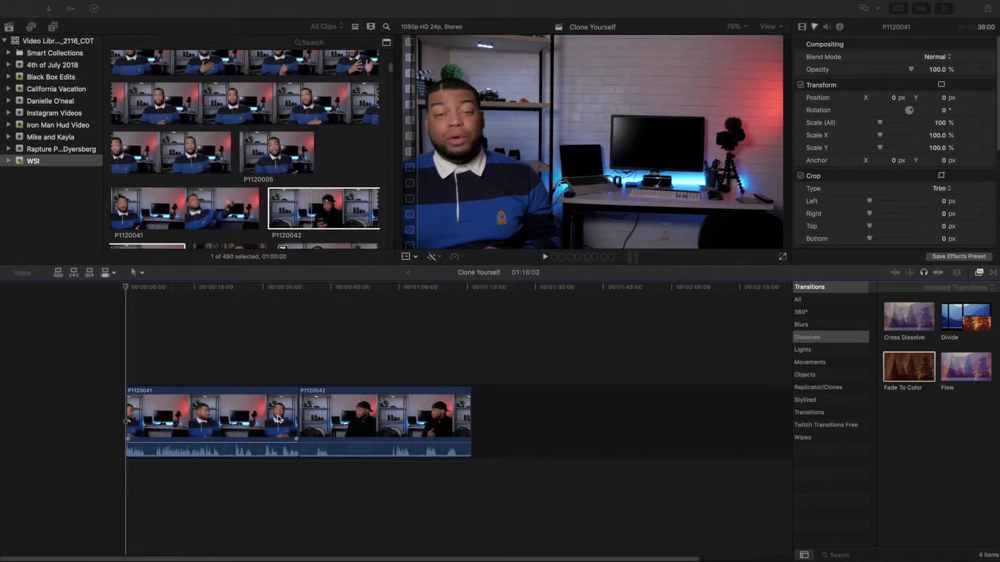
Step: Scrub through clips P1120041 and P1120042 in the timeline to examine where the subject sits in each shot
{"action": "left_click_drag", "start_coordinate": [127, 292], "coordinate": [188, 291]}
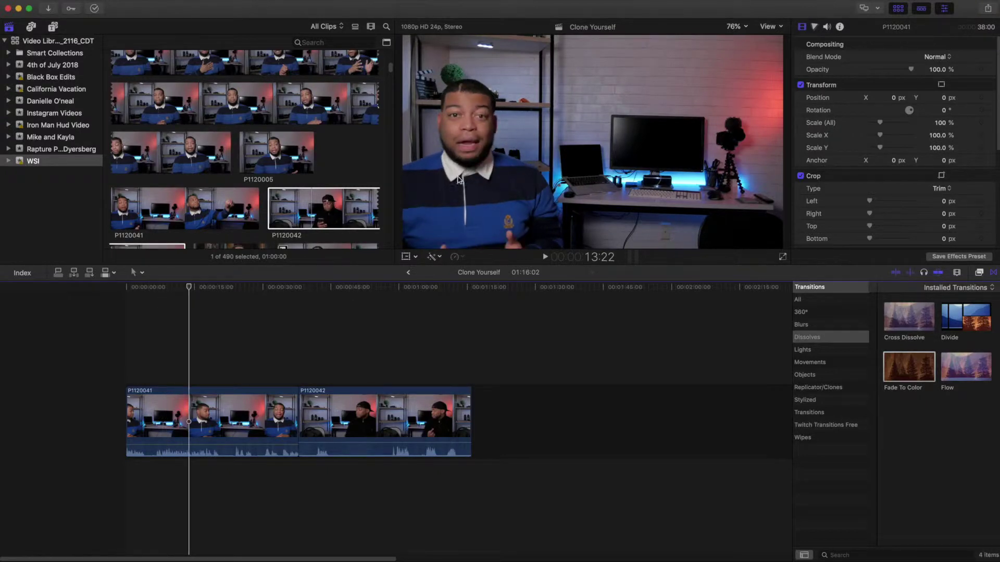
{"action": "left_click_drag", "start_coordinate": [190, 286], "coordinate": [376, 315]}
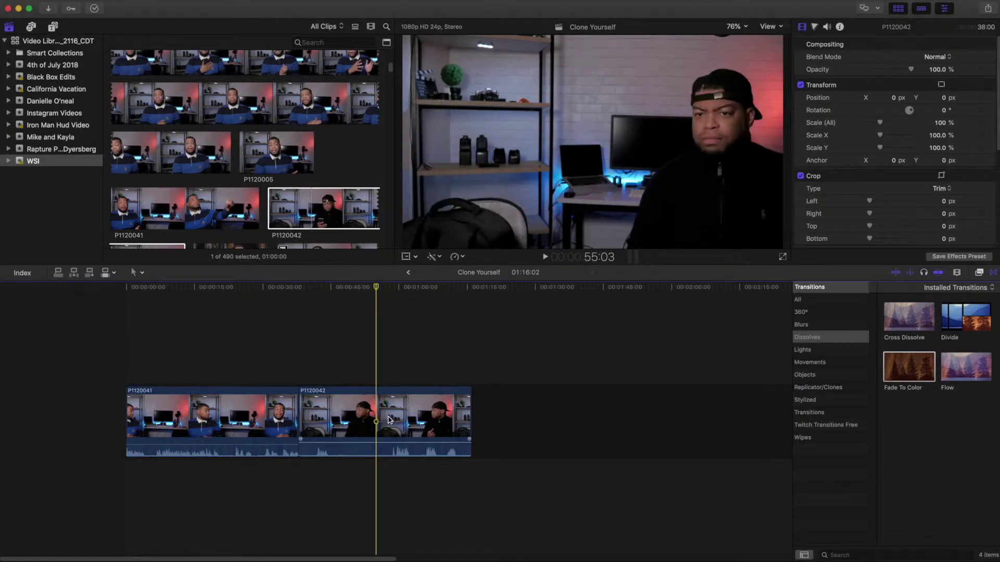
{"action": "key", "text": "s"}
{"action": "left_click", "coordinate": [373, 288]}
{"action": "left_click_drag", "start_coordinate": [373, 289], "coordinate": [188, 363]}
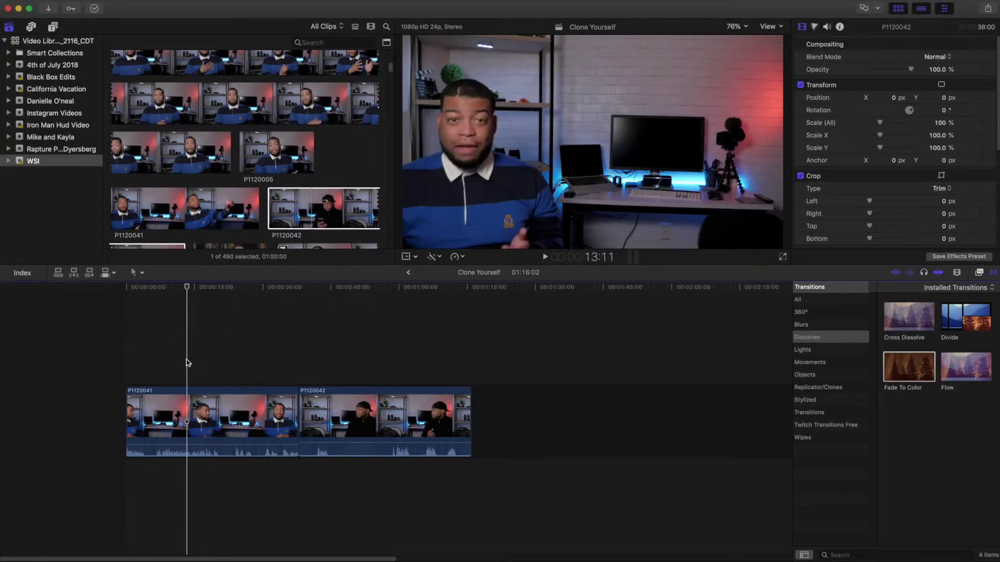
{"action": "left_click", "coordinate": [190, 414]}
{"action": "left_click", "coordinate": [188, 289]}
{"action": "left_click_drag", "start_coordinate": [188, 289], "coordinate": [348, 334]}
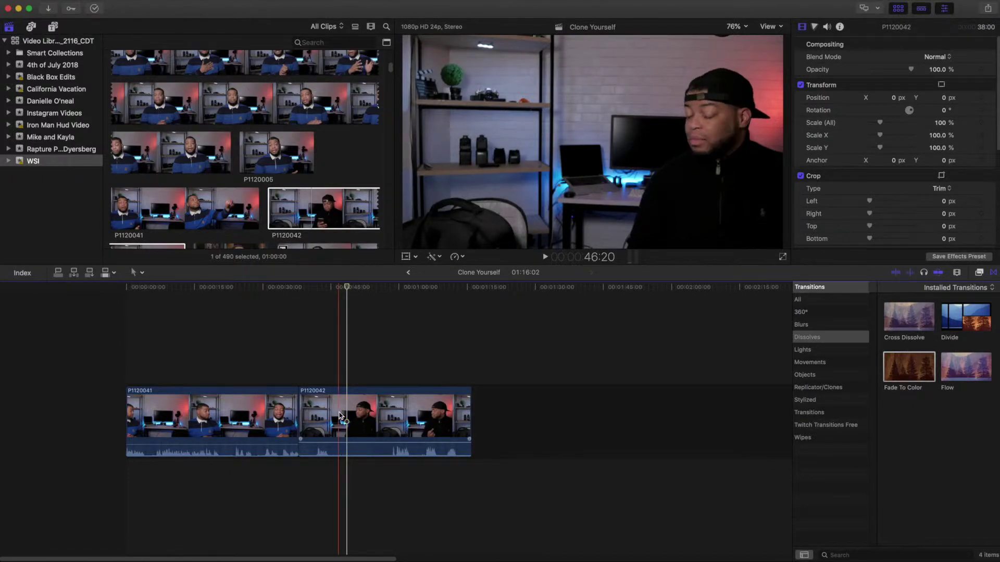
Step: Stack clip P1120042 directly above P1120041, aligned at the timeline's start, with the playhead at the beginning
{"action": "left_click", "coordinate": [363, 407]}
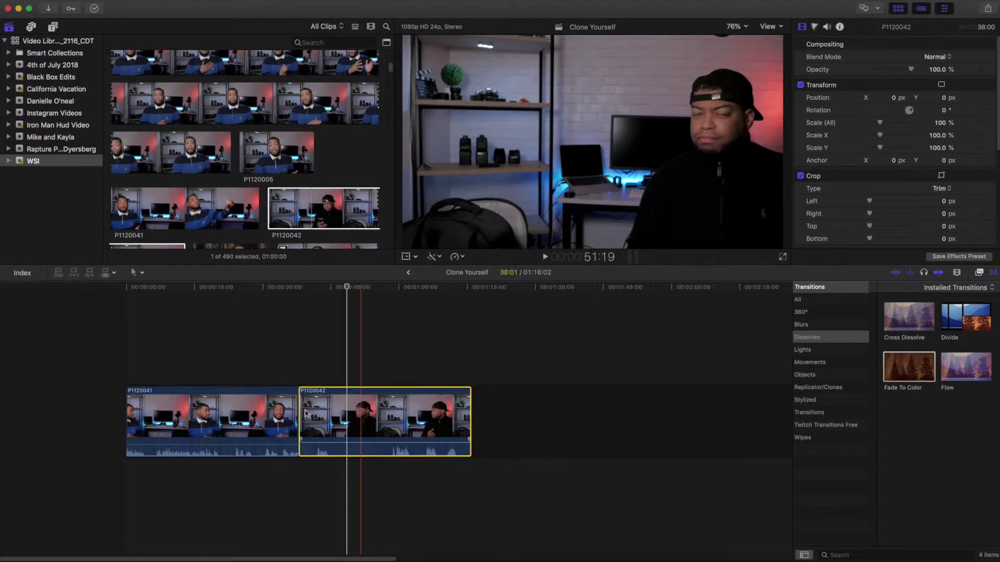
{"action": "left_click", "coordinate": [365, 394]}
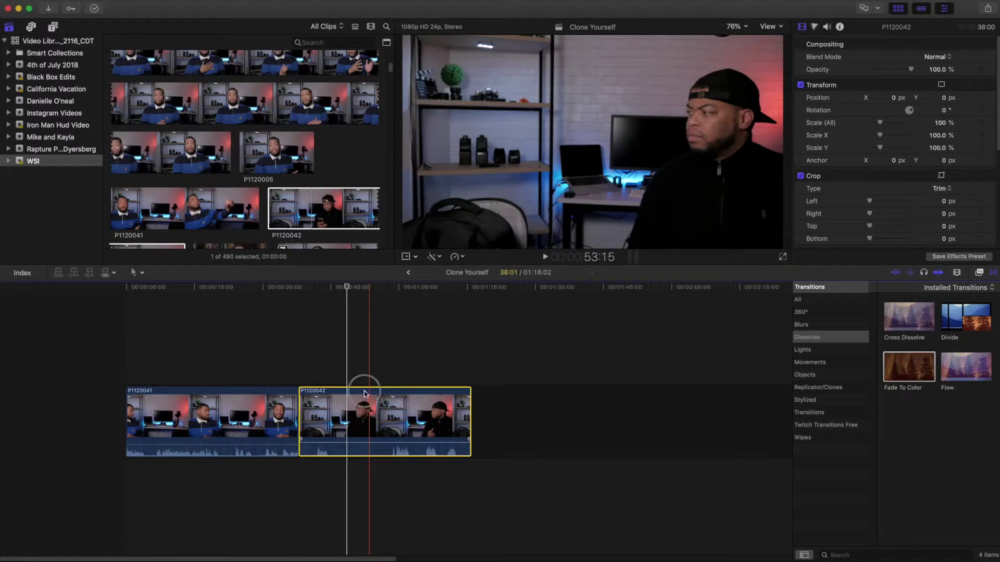
{"action": "left_click_drag", "start_coordinate": [365, 394], "coordinate": [169, 335]}
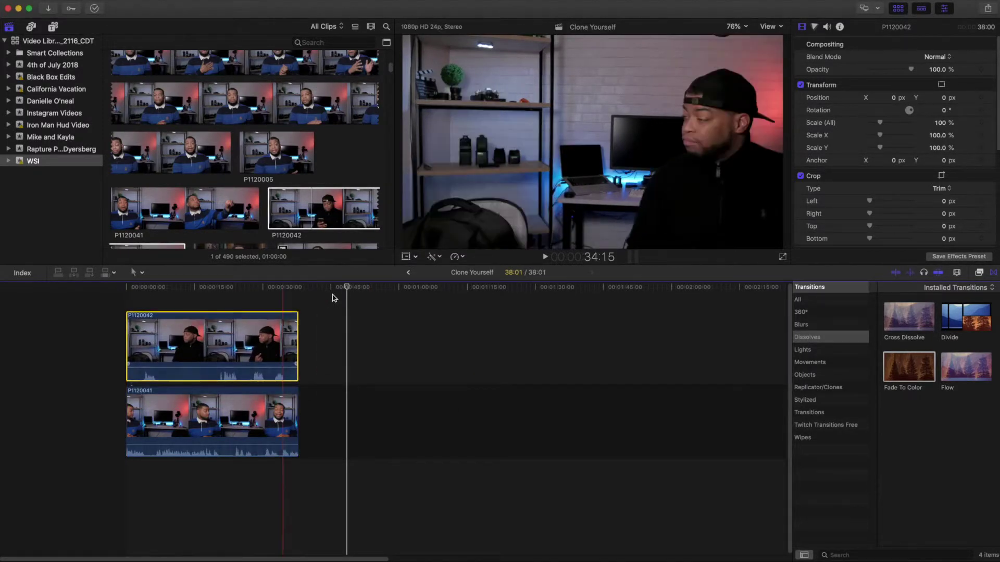
{"action": "left_click_drag", "start_coordinate": [344, 286], "coordinate": [331, 288]}
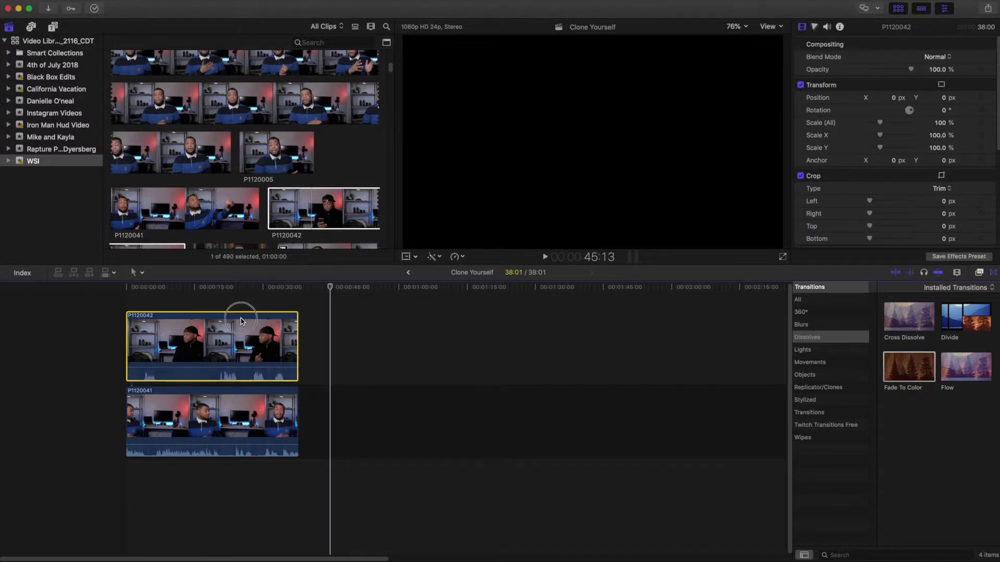
{"action": "left_click_drag", "start_coordinate": [241, 321], "coordinate": [130, 350]}
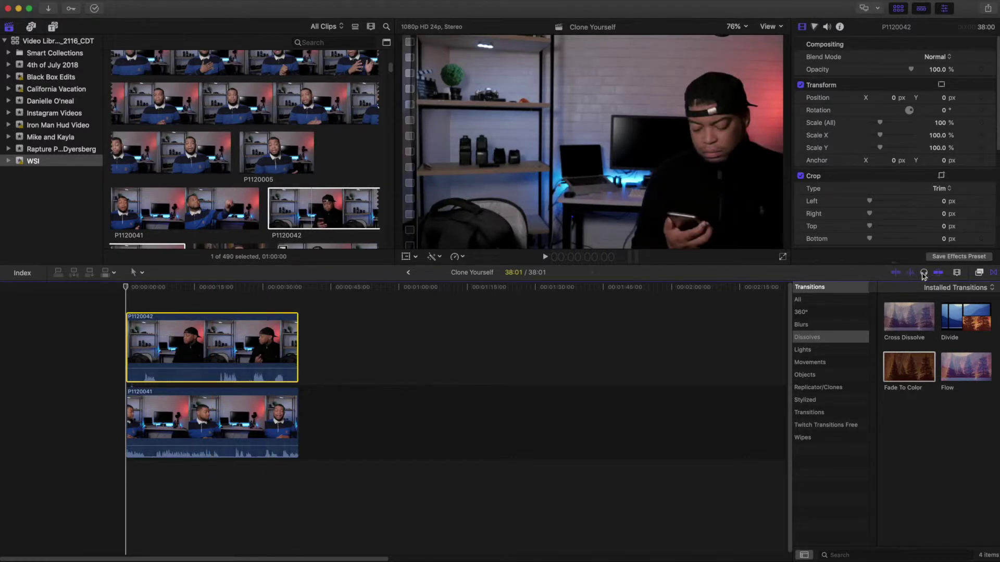
Step: Apply the Draw Mask effect from the Masks category to the upper clip P1120042
{"action": "left_click", "coordinate": [979, 272]}
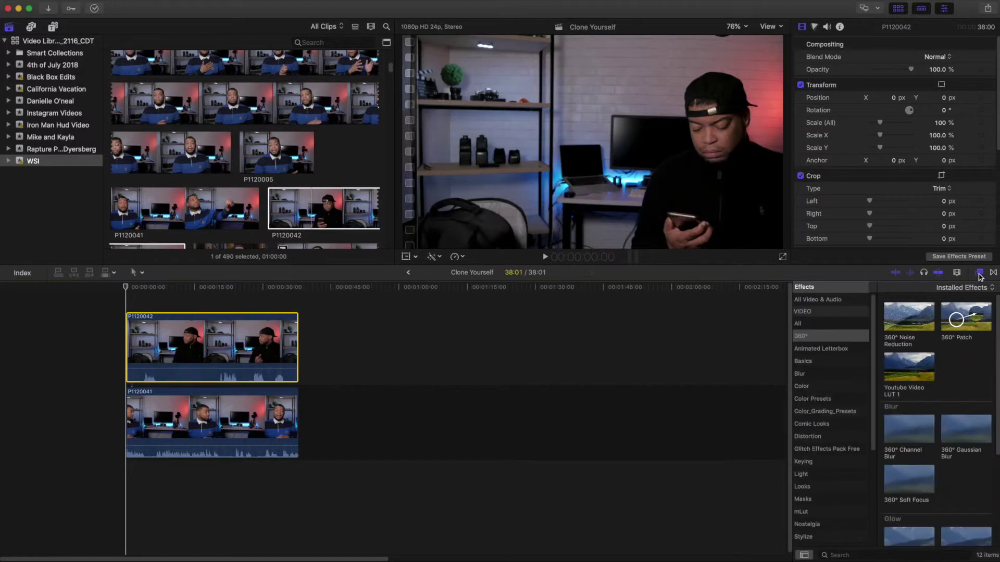
{"action": "scroll", "coordinate": [816, 459], "scroll_direction": "down", "scroll_amount": 1}
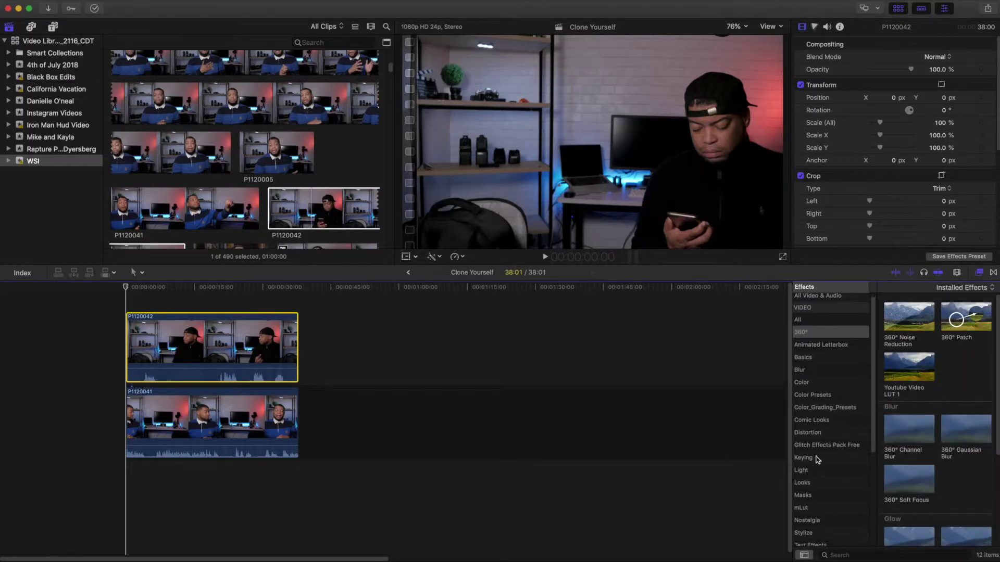
{"action": "left_click", "coordinate": [809, 497]}
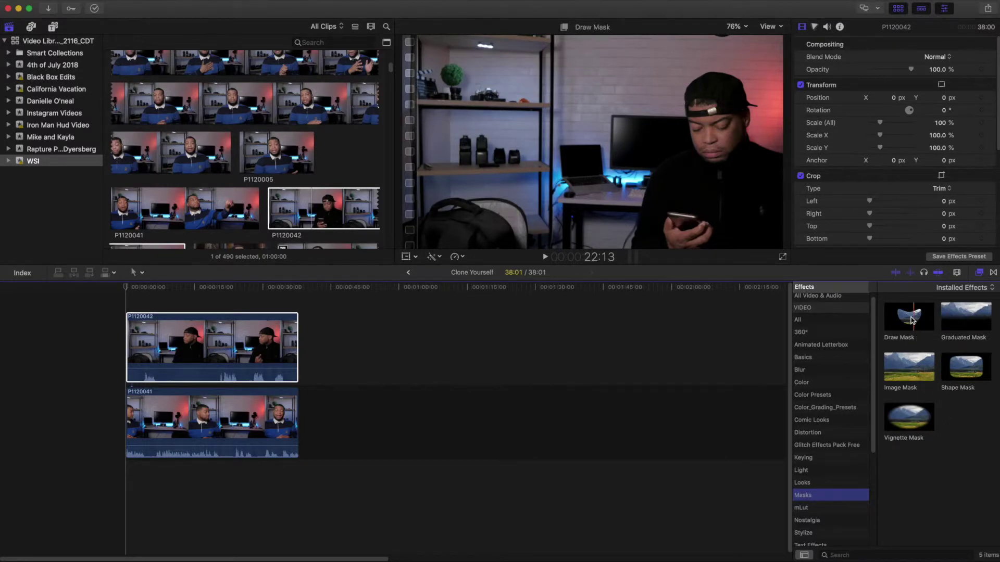
{"action": "mouse_move", "coordinate": [911, 317]}
{"action": "left_mouse_down"}
{"action": "mouse_move", "coordinate": [799, 351]}
{"action": "mouse_move", "coordinate": [490, 360]}
{"action": "mouse_move", "coordinate": [219, 341]}
{"action": "left_mouse_up"}
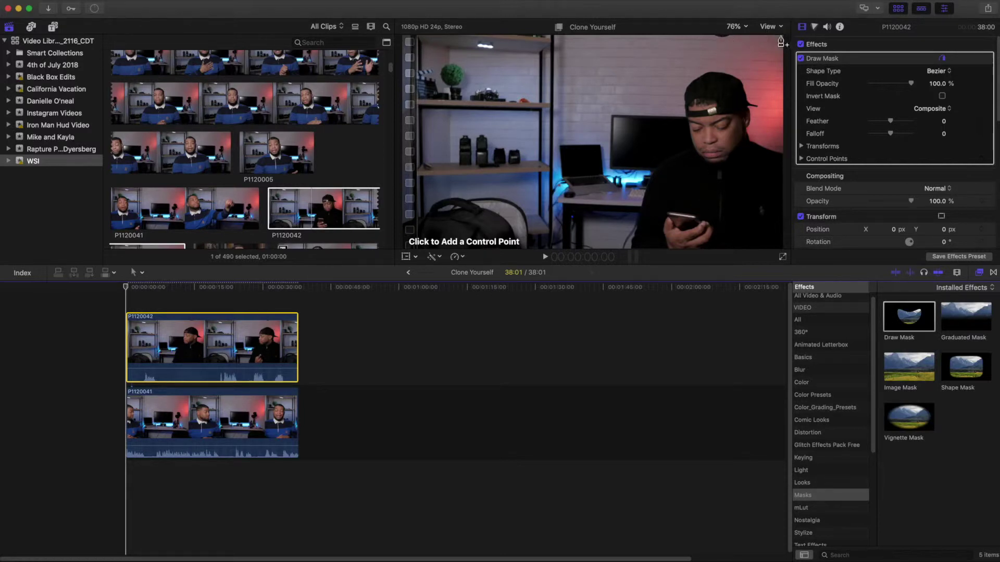
Step: Draw a closed mask around the man in the black cap, running its outer edges just past the frame's top, right and bottom borders
{"action": "left_click", "coordinate": [752, 42]}
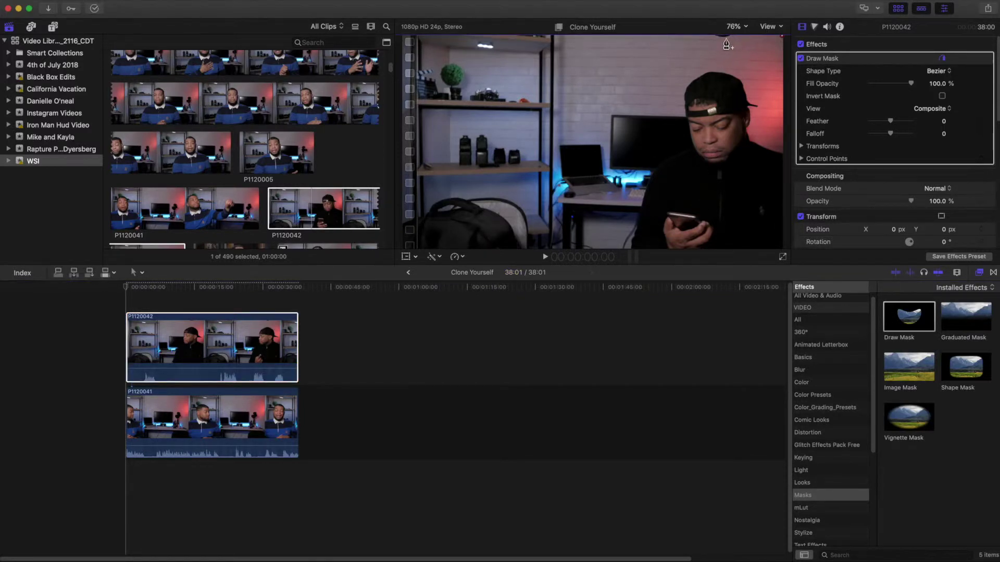
{"action": "left_click", "coordinate": [736, 37]}
{"action": "left_click", "coordinate": [714, 42]}
{"action": "left_click", "coordinate": [748, 30]}
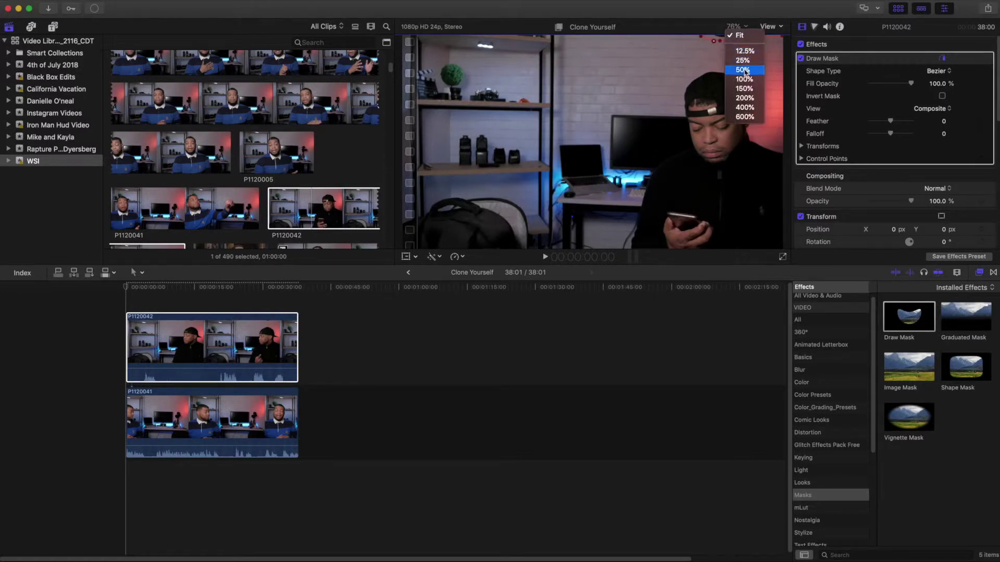
{"action": "left_click", "coordinate": [747, 69]}
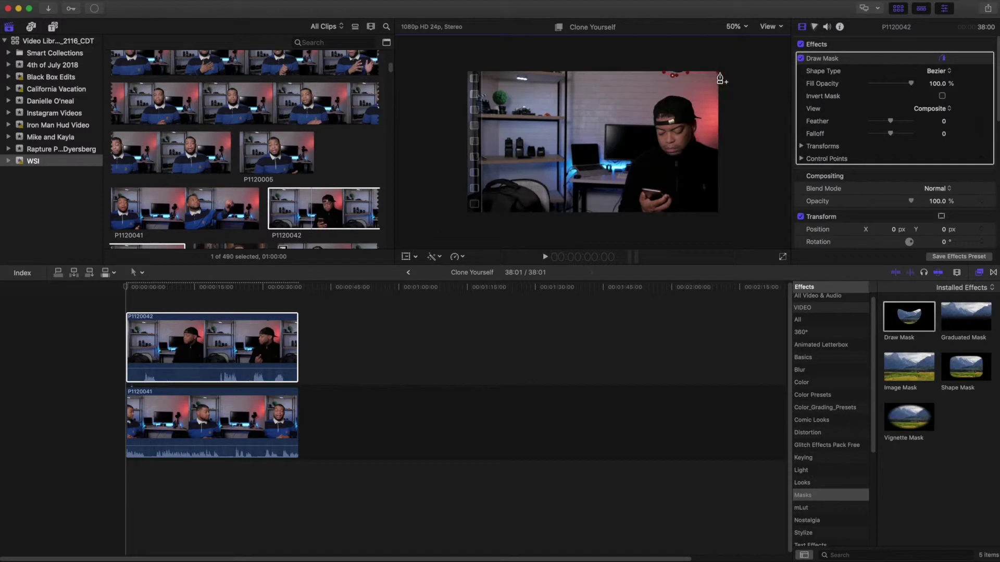
{"action": "left_click", "coordinate": [660, 68]}
{"action": "left_click", "coordinate": [639, 82]}
{"action": "left_click", "coordinate": [636, 101]}
{"action": "left_click", "coordinate": [614, 165]}
{"action": "left_click", "coordinate": [610, 178]}
{"action": "left_click", "coordinate": [604, 186]}
{"action": "left_click", "coordinate": [603, 197]}
{"action": "left_click", "coordinate": [603, 204]}
{"action": "left_click", "coordinate": [605, 215]}
{"action": "left_click", "coordinate": [633, 218]}
{"action": "left_click", "coordinate": [737, 211]}
{"action": "left_click", "coordinate": [735, 180]}
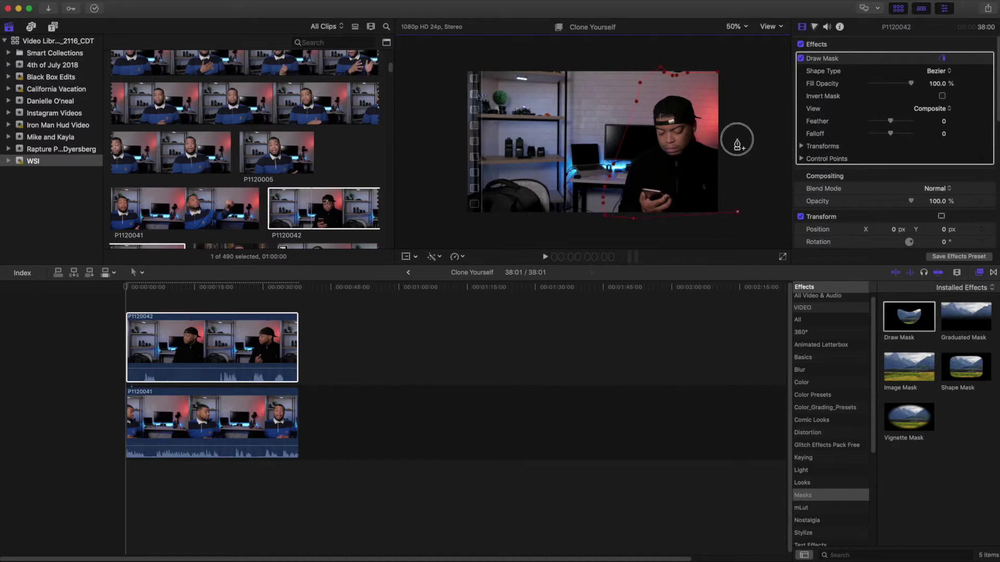
{"action": "left_click", "coordinate": [737, 139]}
{"action": "left_click", "coordinate": [729, 79]}
{"action": "left_click", "coordinate": [718, 74]}
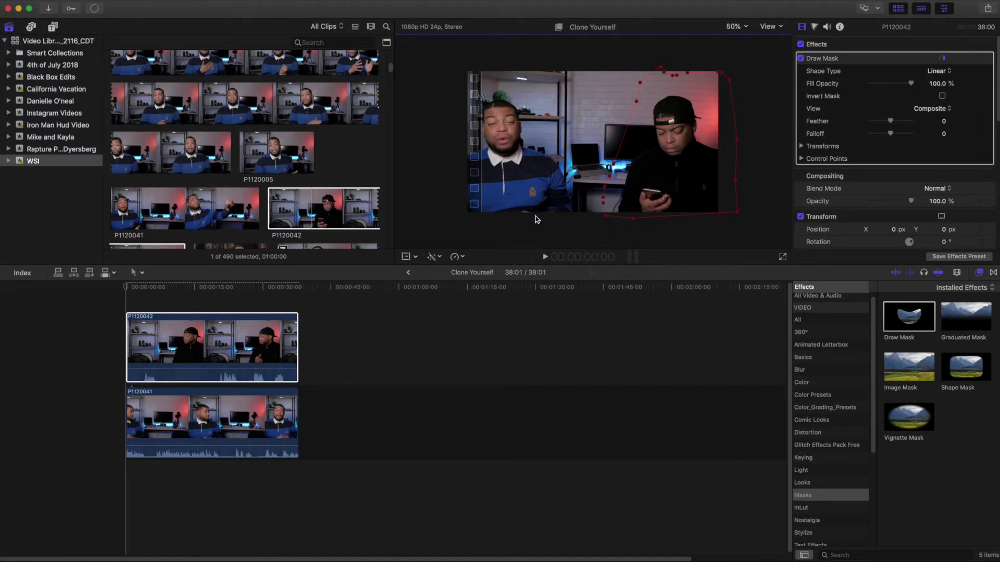
Step: Scrub through the stacked clips to check the masked composite, and return the playhead to the start
{"action": "left_click_drag", "start_coordinate": [450, 290], "coordinate": [128, 290]}
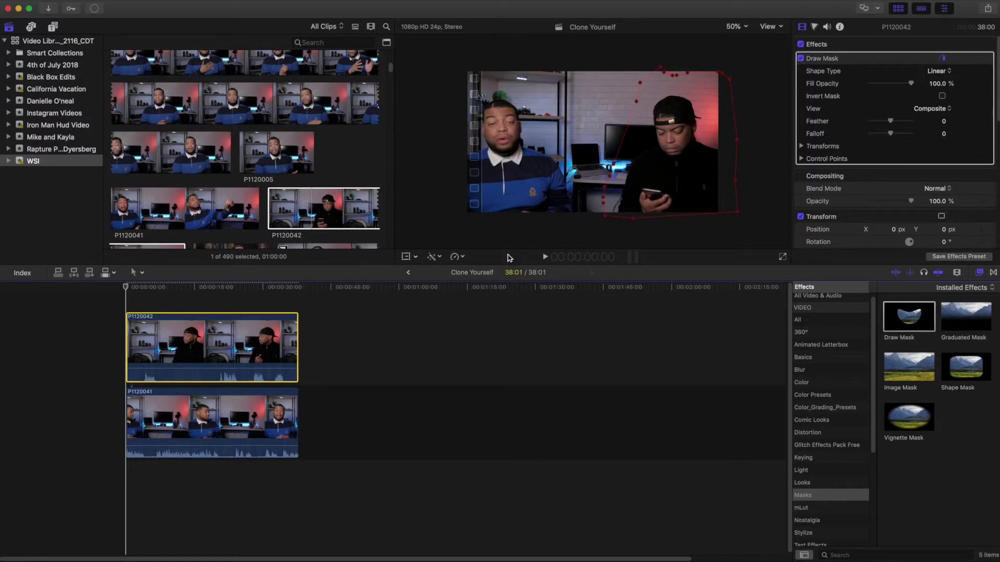
{"action": "left_click", "coordinate": [128, 288]}
{"action": "left_click_drag", "start_coordinate": [132, 288], "coordinate": [159, 289]}
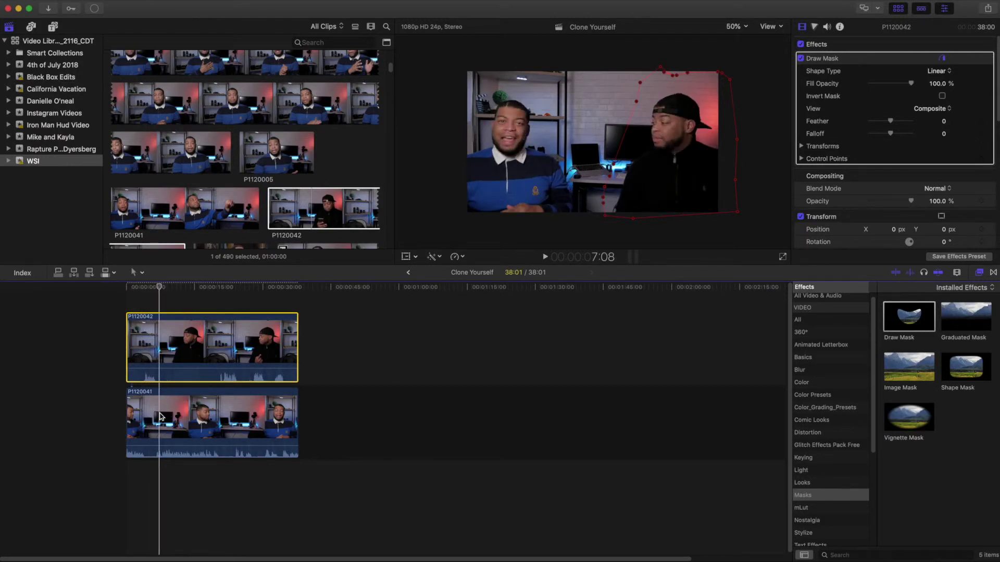
{"action": "left_click_drag", "start_coordinate": [161, 288], "coordinate": [281, 298]}
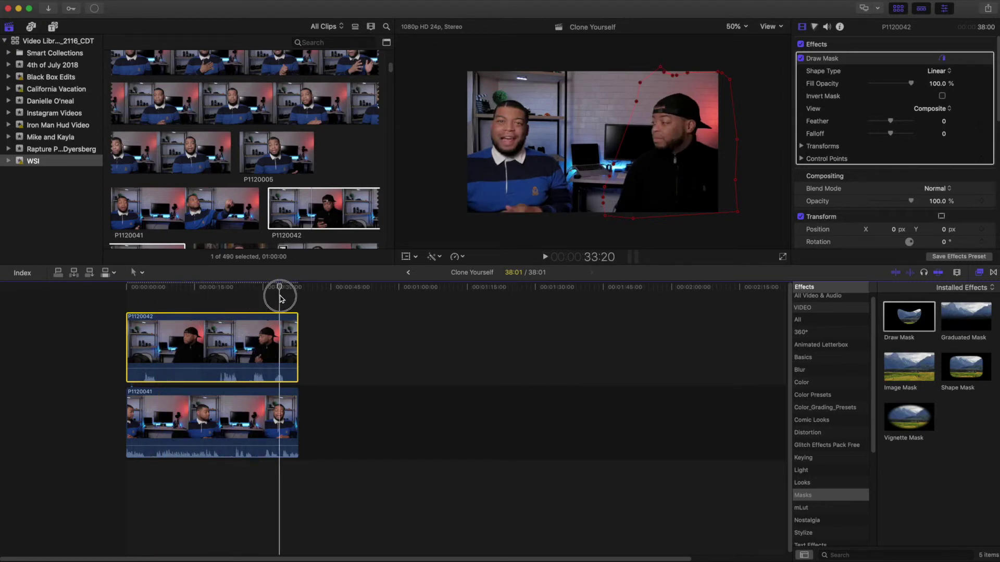
{"action": "key", "text": "Home"}
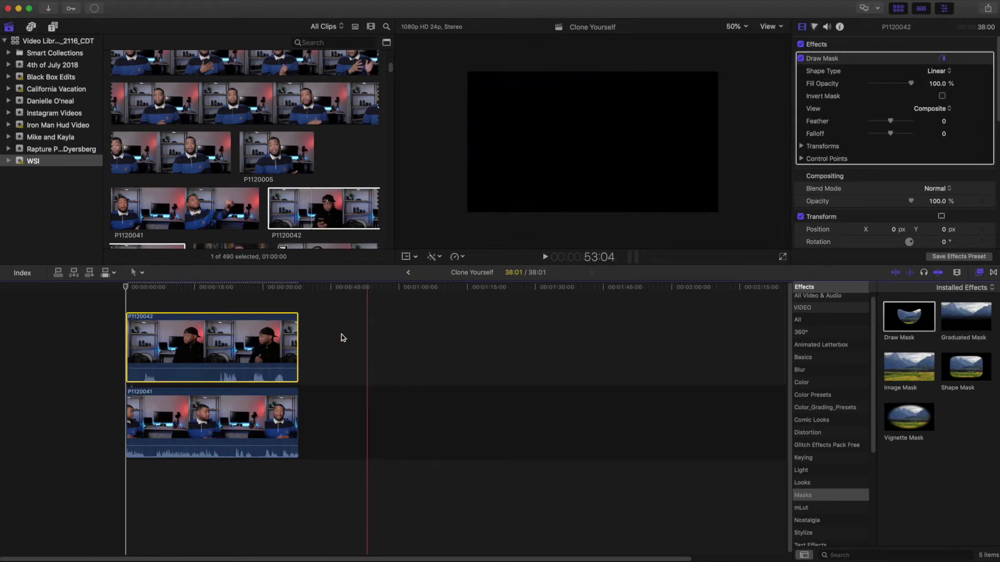